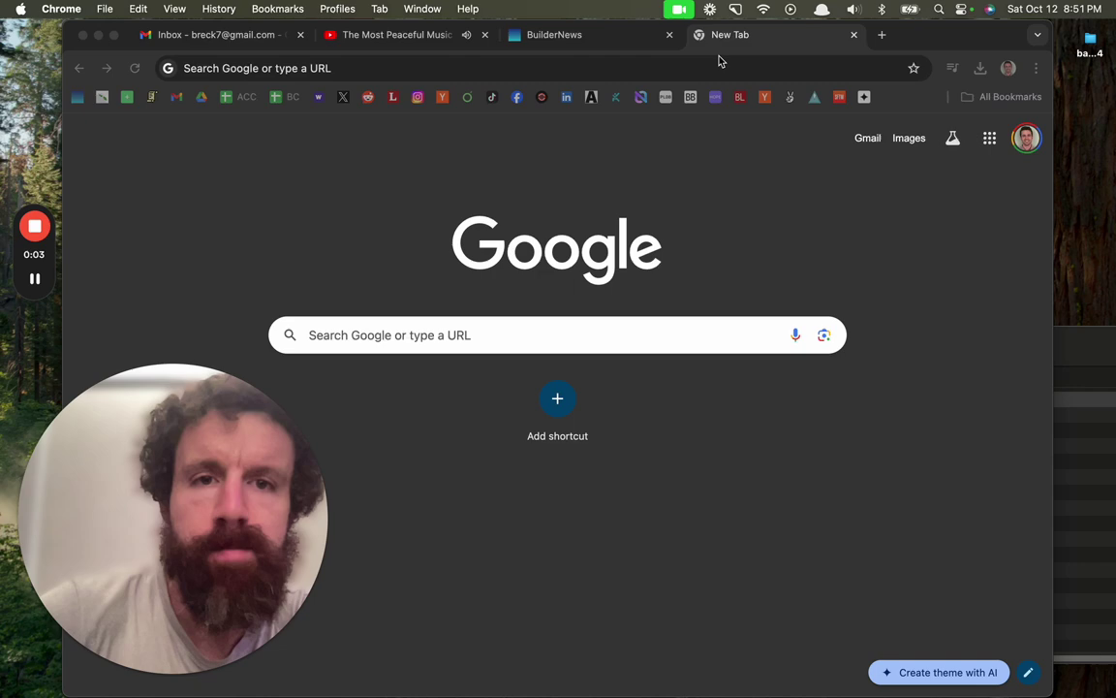
# Open Hacker News' Show HN newest listing and page forward to item 61.
pyautogui.click(444, 97)
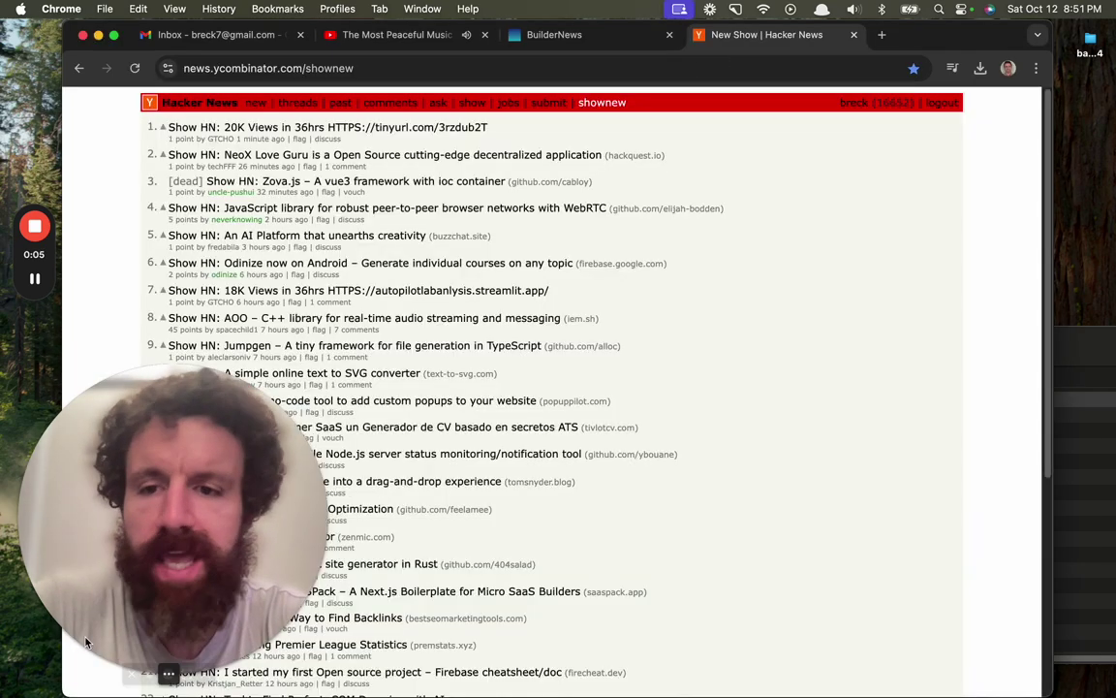
pyautogui.moveTo(85, 642); pyautogui.dragTo(859, 589)
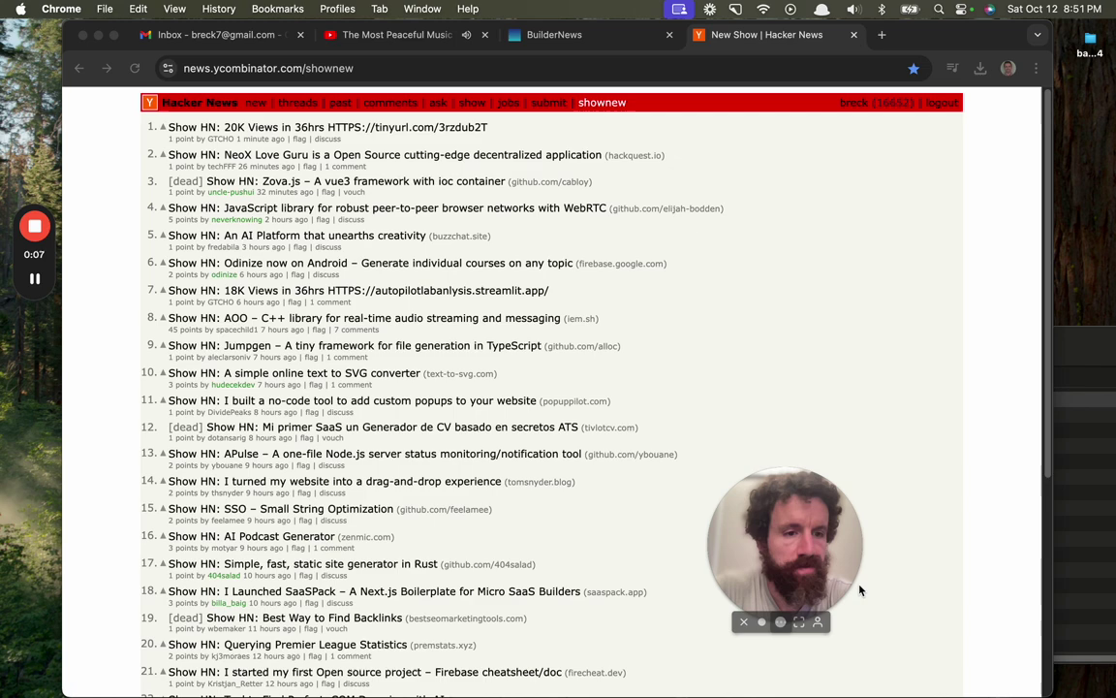
pyautogui.scroll(-5, 281, 633)
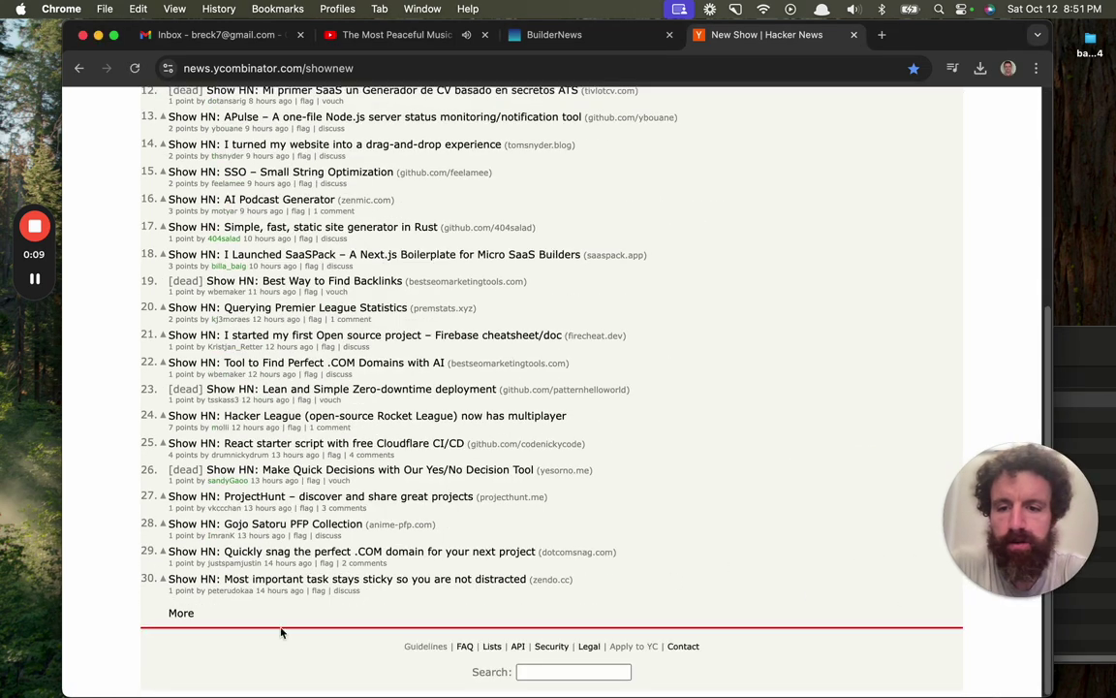
pyautogui.click(180, 613)
pyautogui.scroll(-10, 180, 612)
pyautogui.click(180, 612)
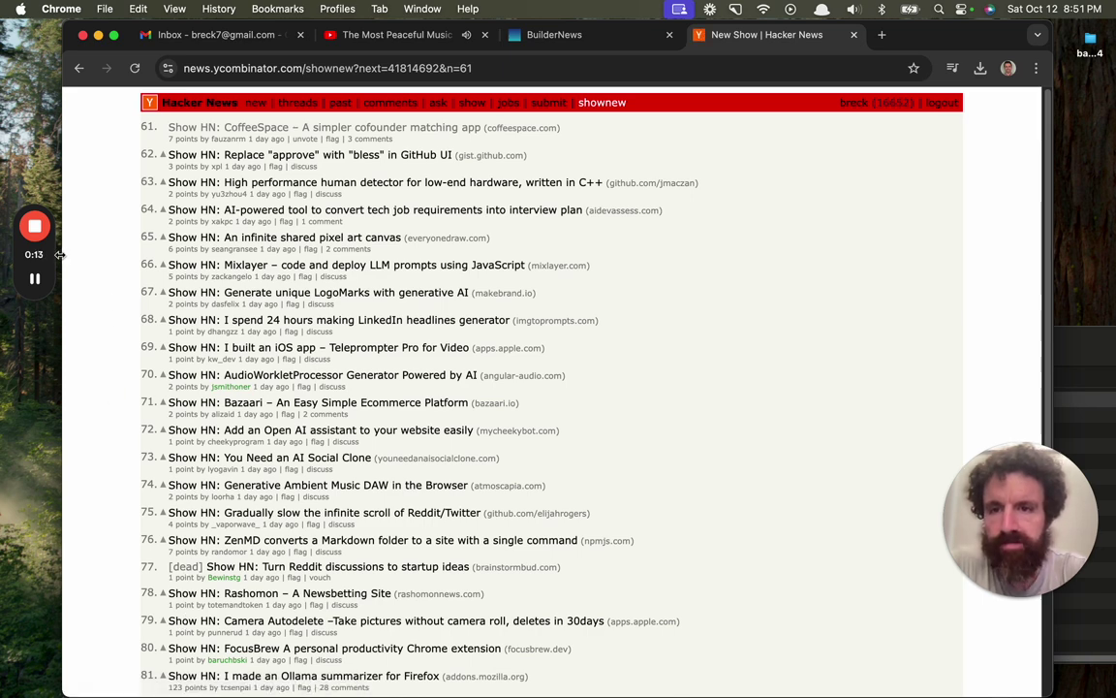
# Scroll down the listing to the mycheekybot.com assistant post.
pyautogui.scroll(-1, 85, 249)
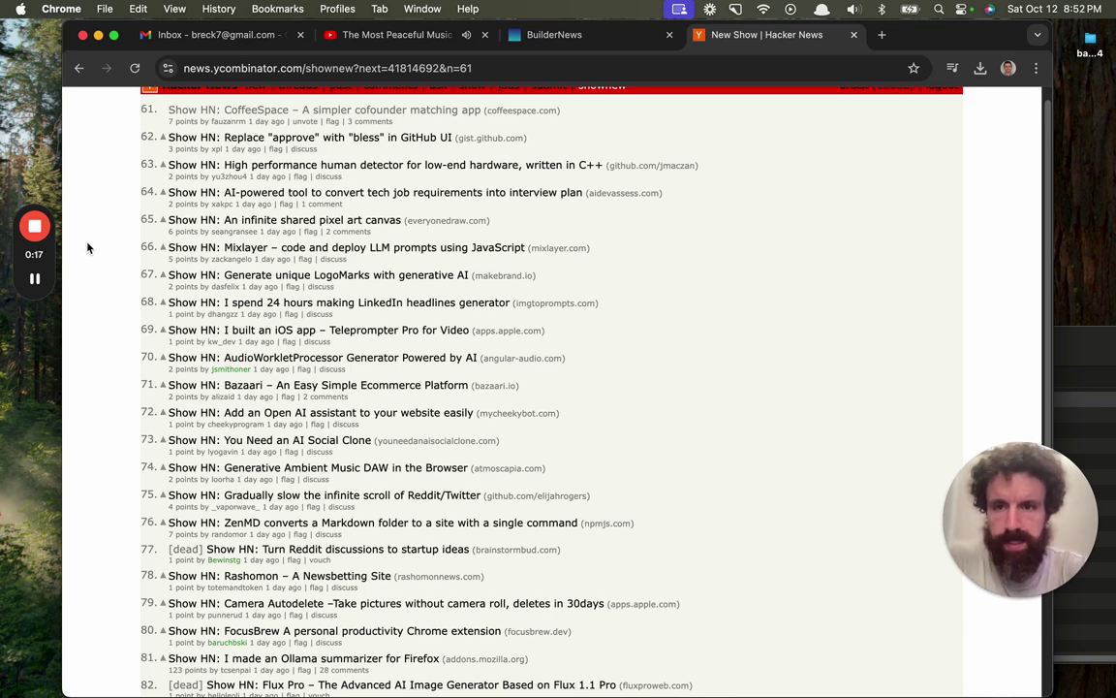
pyautogui.scroll(-1, 87, 247)
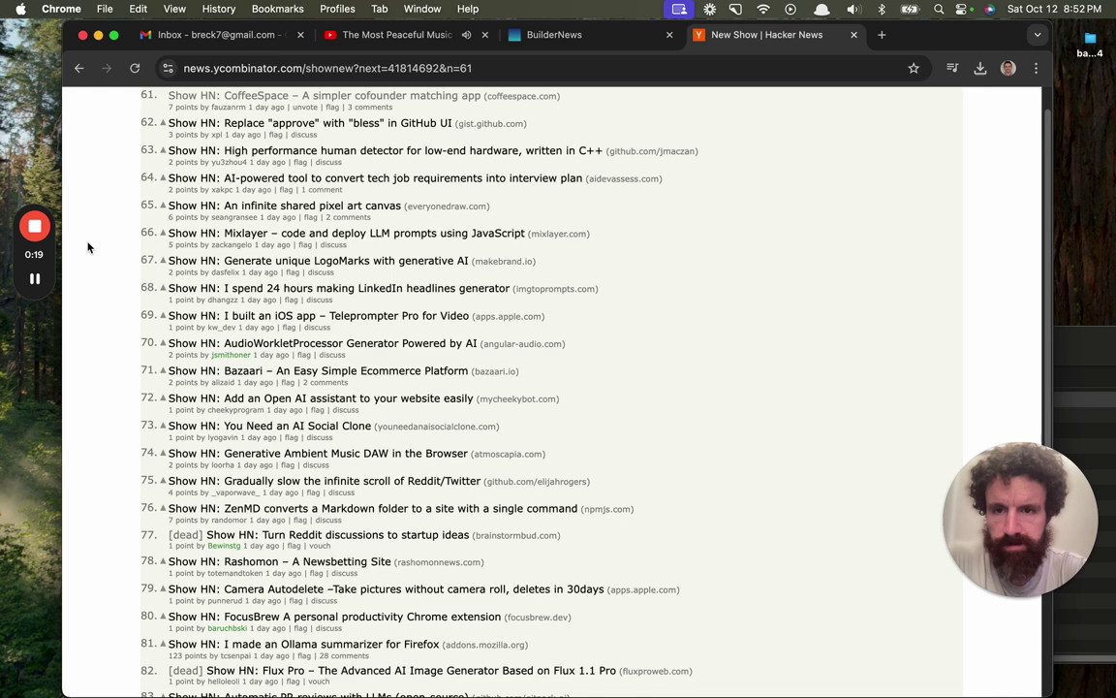
pyautogui.scroll(-5, 87, 247)
pyautogui.scroll(-3, 88, 247)
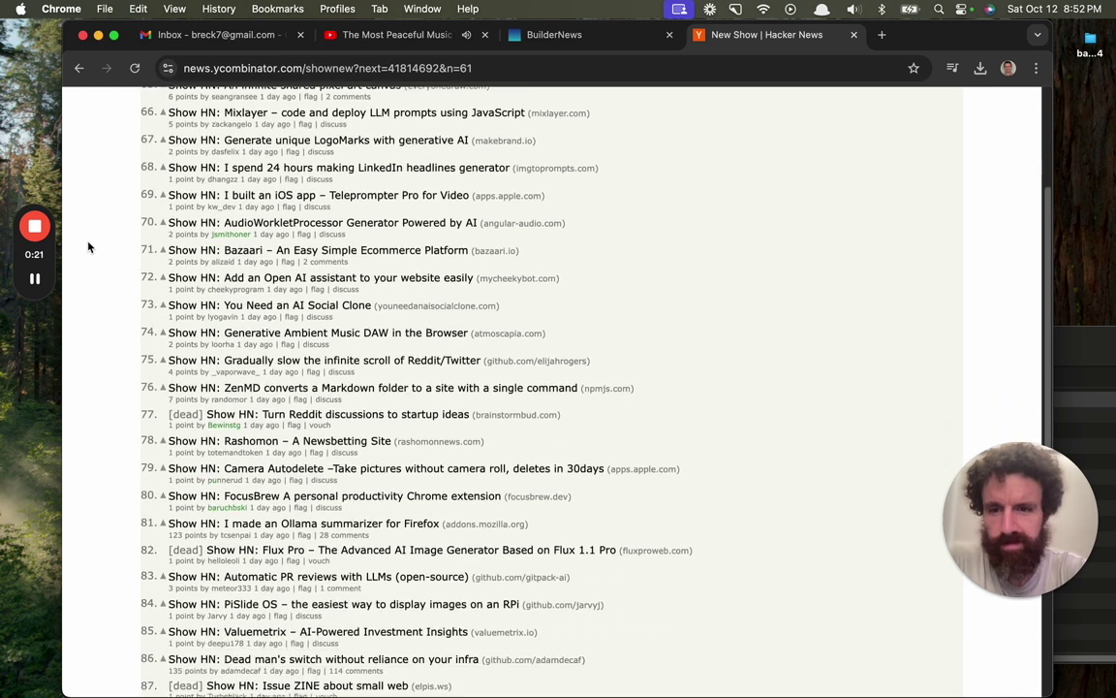
pyautogui.scroll(-1, 87, 247)
pyautogui.scroll(-3, 89, 247)
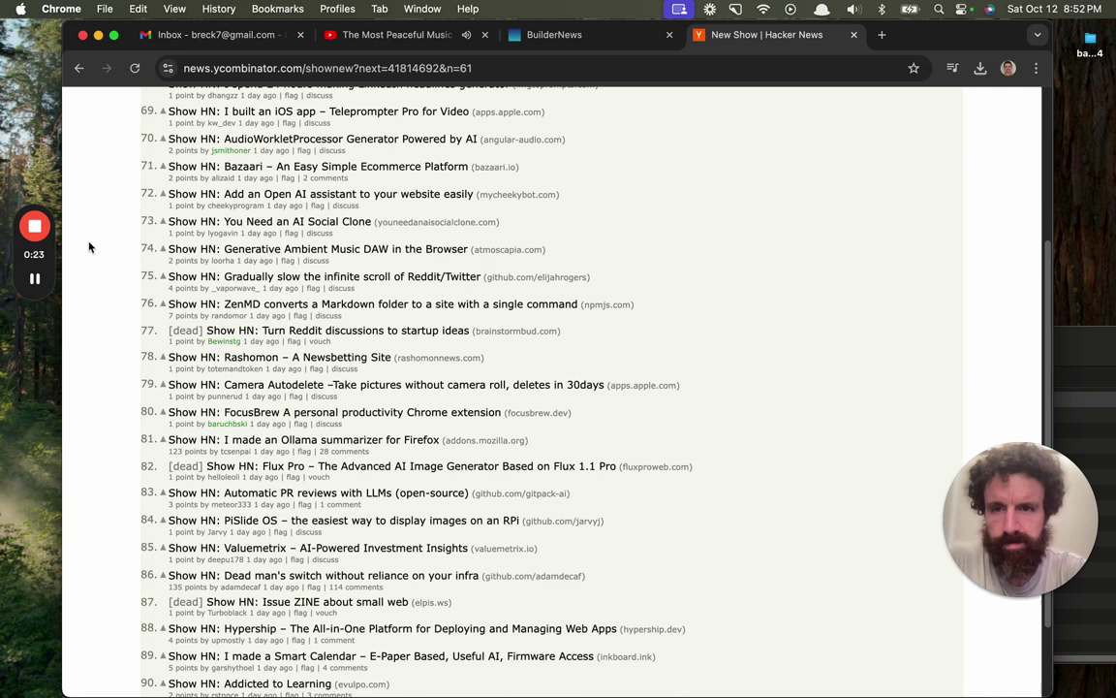
# Visit mycheekybot.com from the post and choose Get Started Now on its landing page.
pyautogui.click(412, 195)
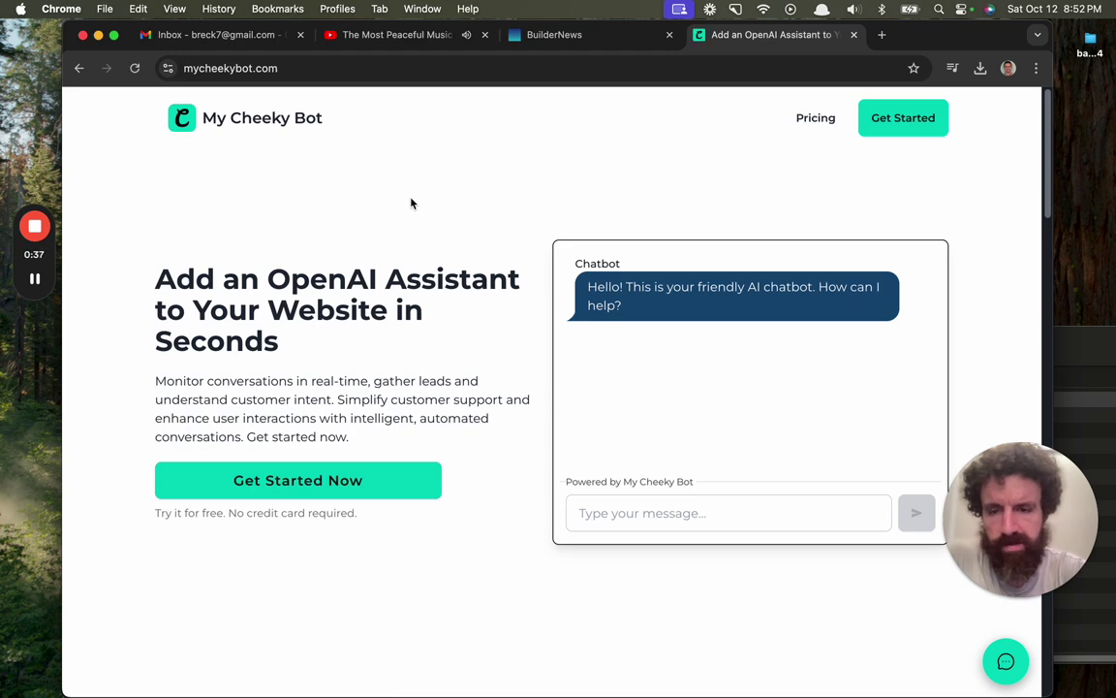
pyautogui.scroll(-2, 378, 301)
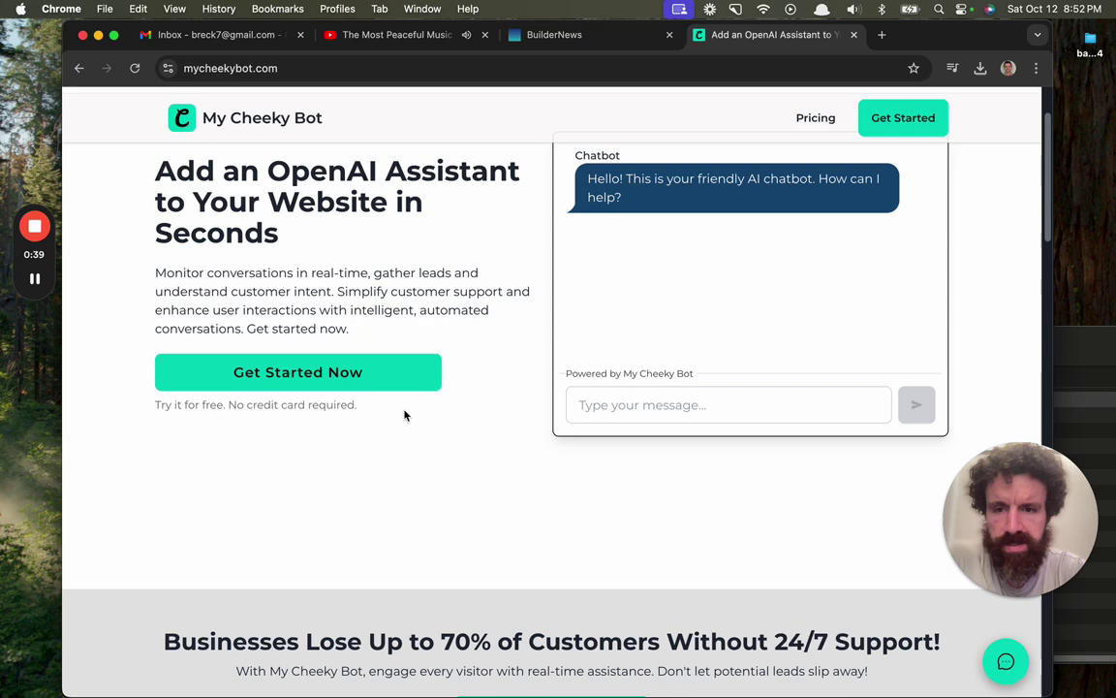
pyautogui.click(388, 373)
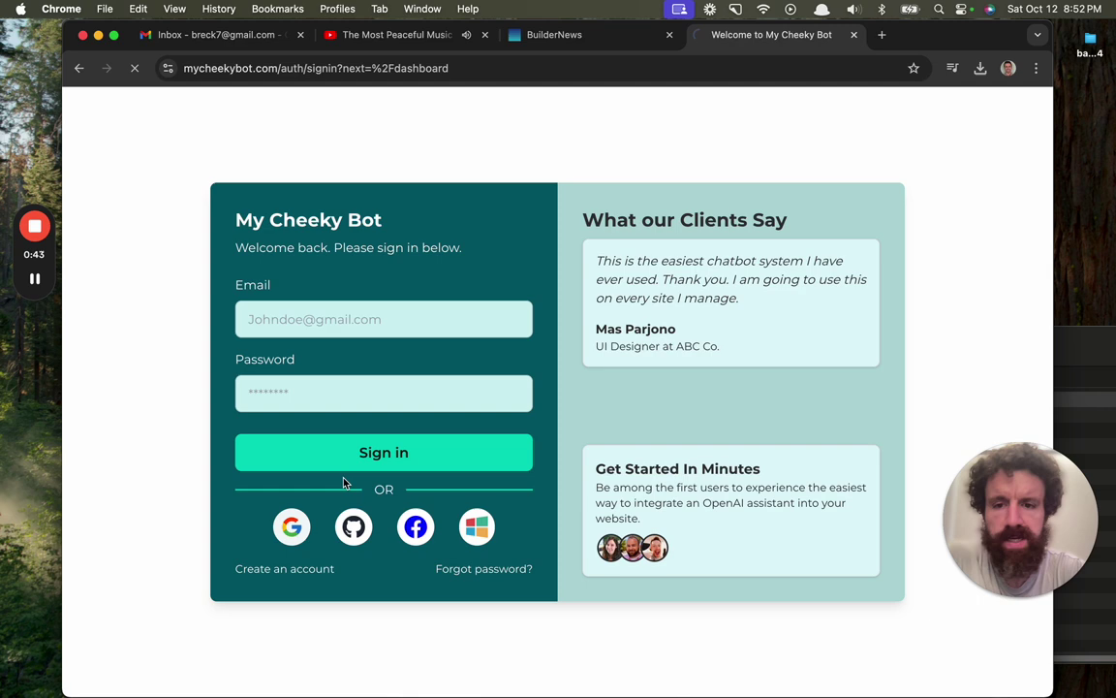
# Sign in to mycheekybot.com with a Google account.
pyautogui.click(291, 526)
pyautogui.click(623, 285)
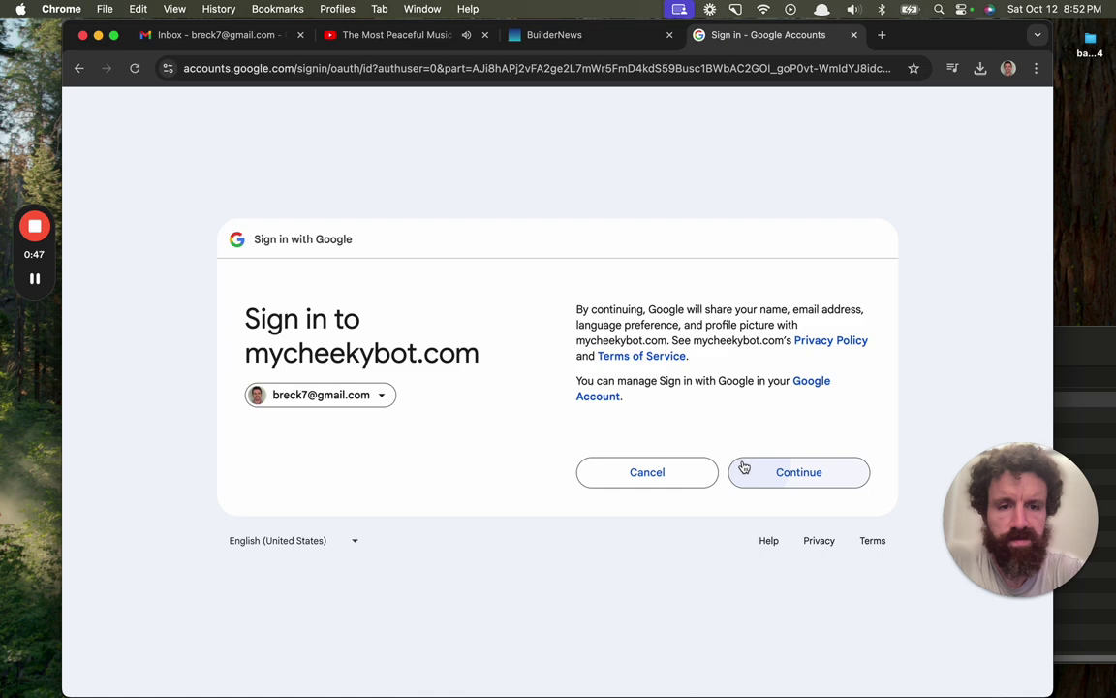
pyautogui.click(742, 467)
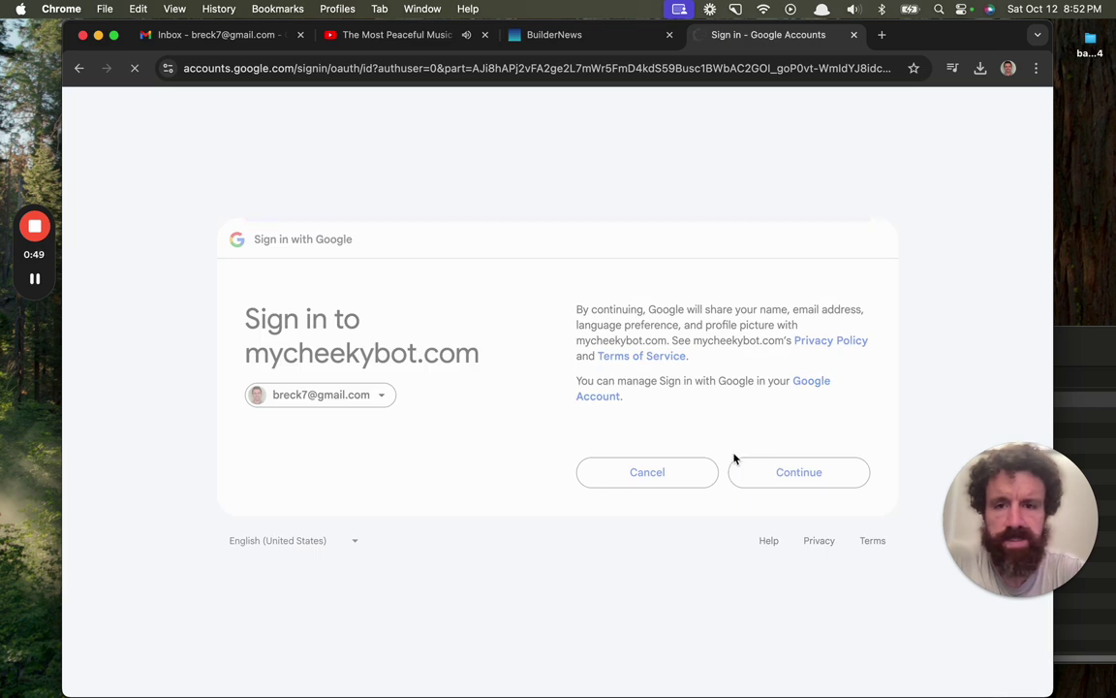
# Fill in a desired username on the registration form and move to the OpenAI key field.
pyautogui.click(405, 364)
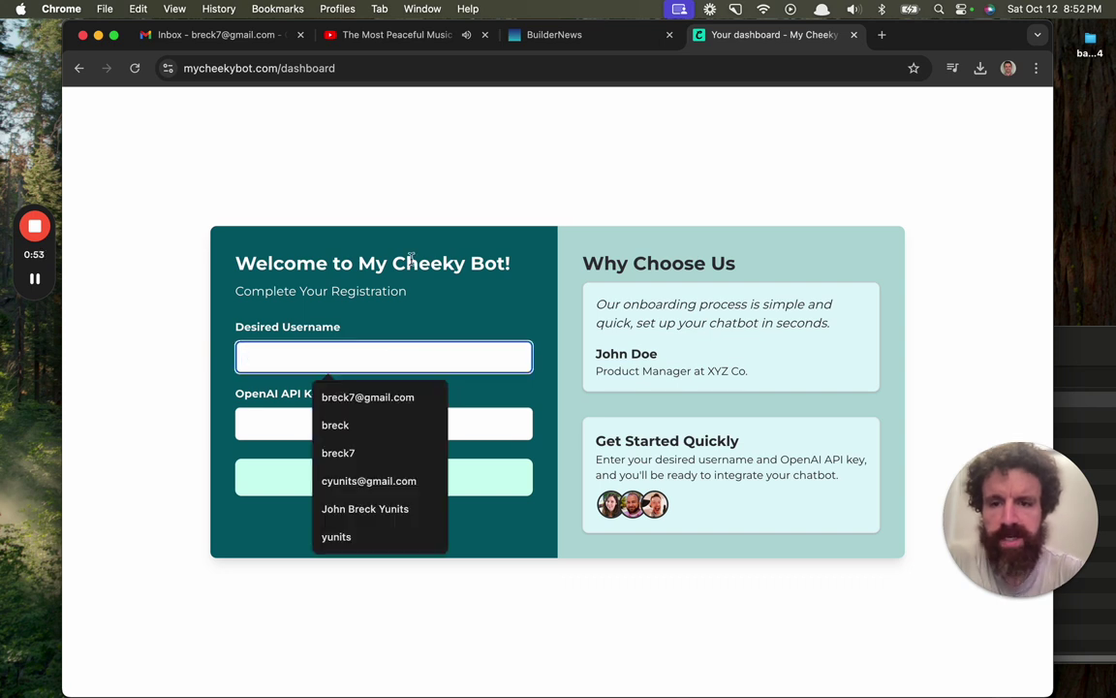
pyautogui.write('B')
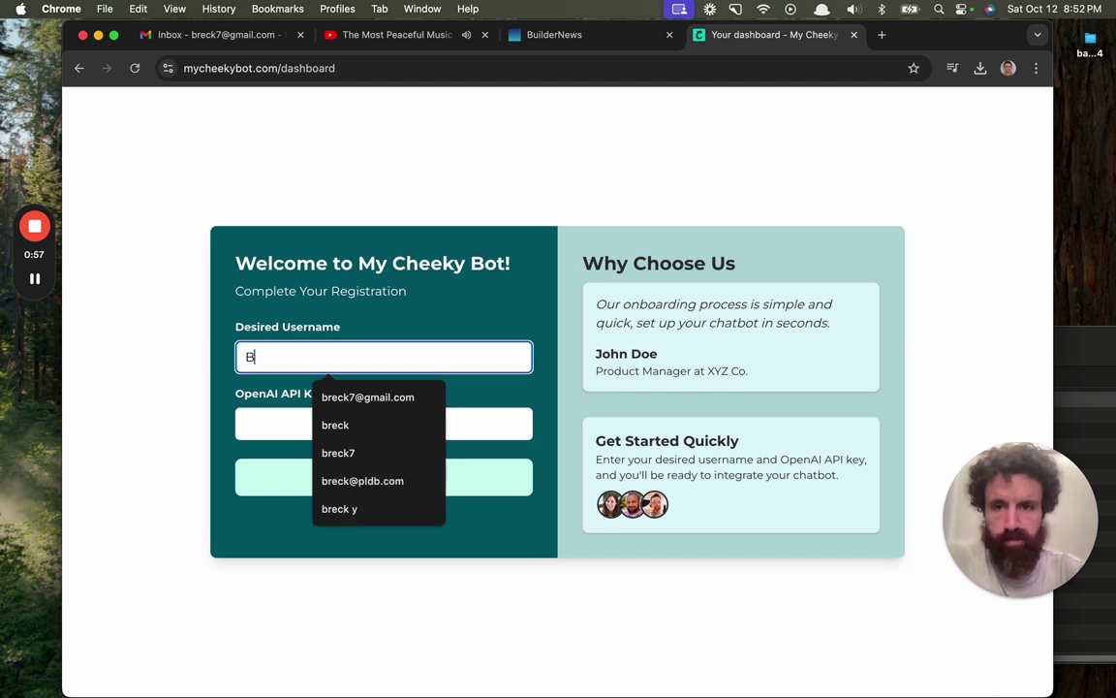
pyautogui.write('reck')
pyautogui.press('Tab')
pyautogui.click(356, 427)
# Open OpenAI's API keys page and glance at the existing bvbTest key without changing it.
pyautogui.click(386, 395)
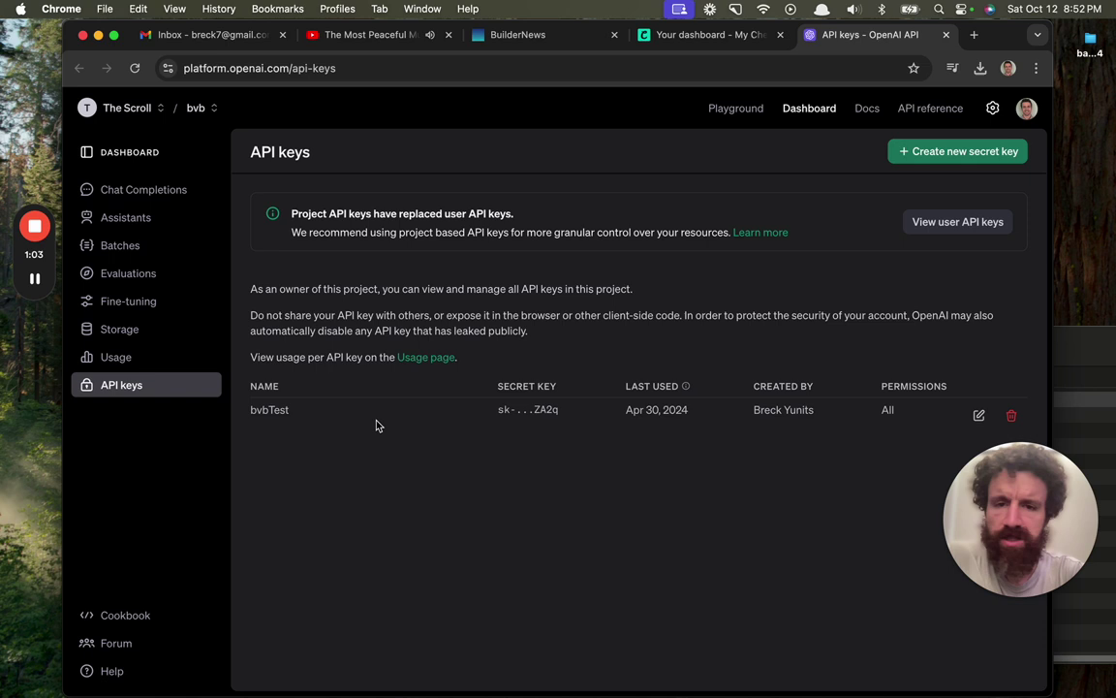
pyautogui.click(978, 417)
pyautogui.click(665, 501)
# Create a new secret key named CheekyBot, copy it, and return to My Cheeky Bot.
pyautogui.click(923, 152)
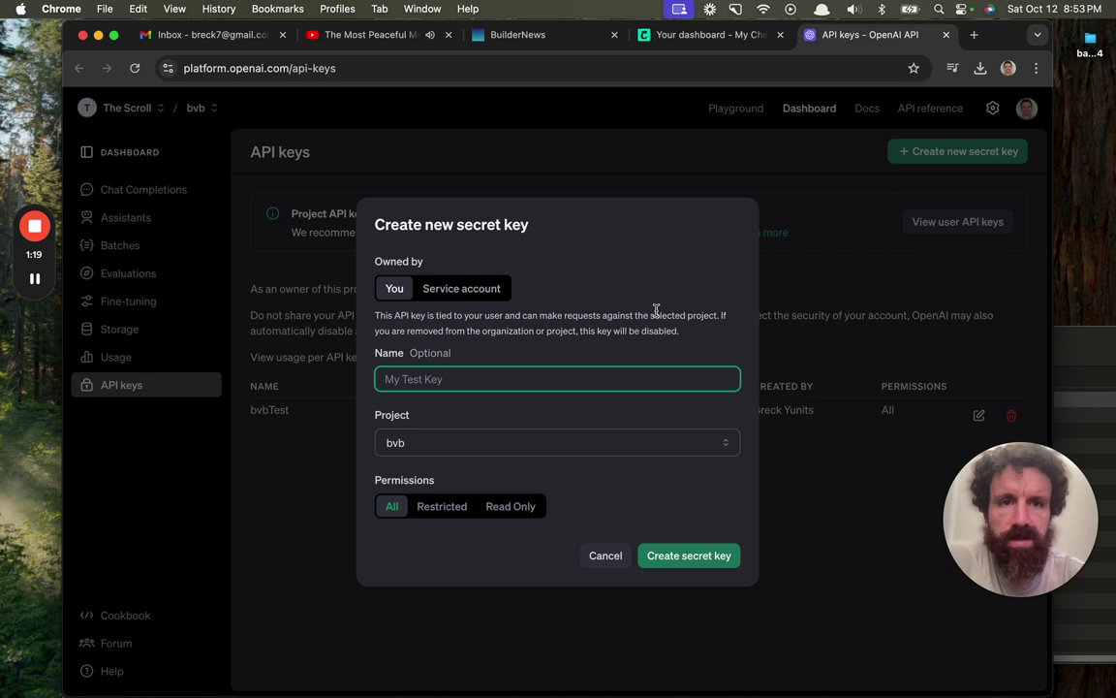
pyautogui.write('CheekyBot')
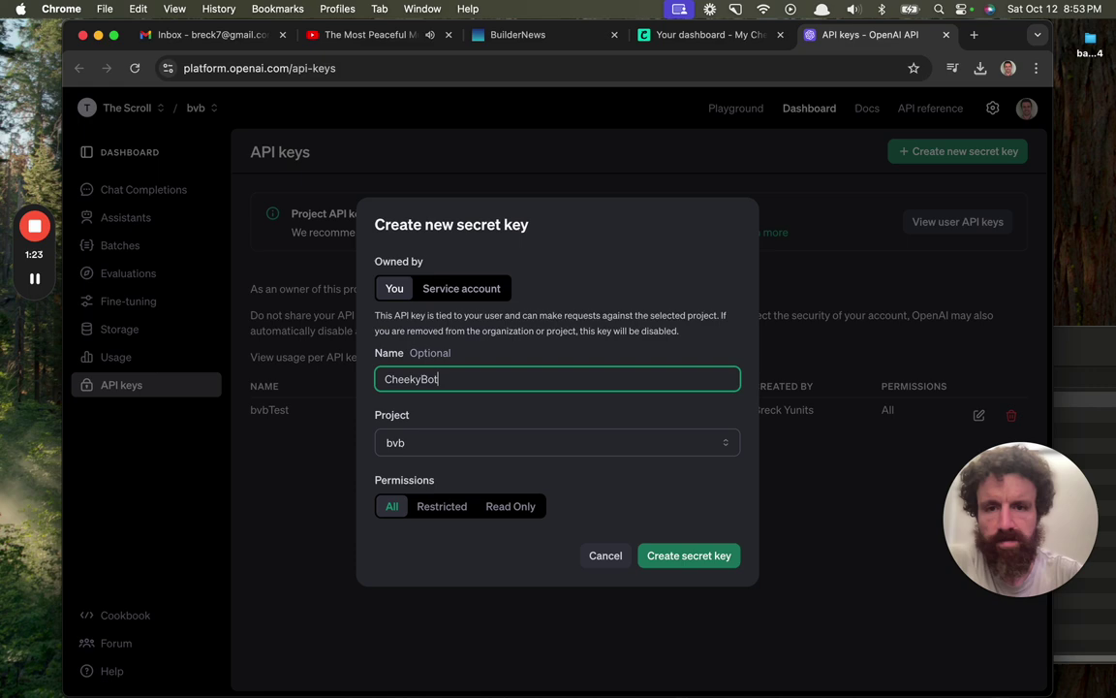
pyautogui.click(662, 551)
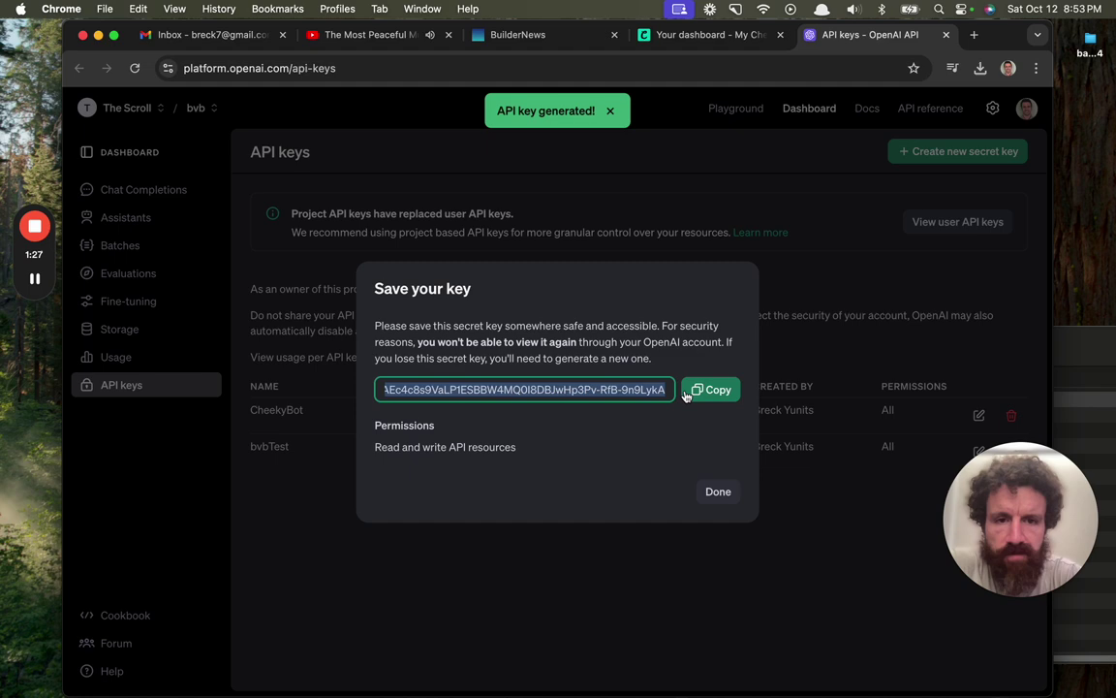
pyautogui.click(690, 392)
pyautogui.click(683, 37)
# Paste the CheekyBot key as the OpenAI API Key, submit registration, and begin a new assistant.
pyautogui.click(373, 425)
pyautogui.press('super+v')
pyautogui.click(417, 489)
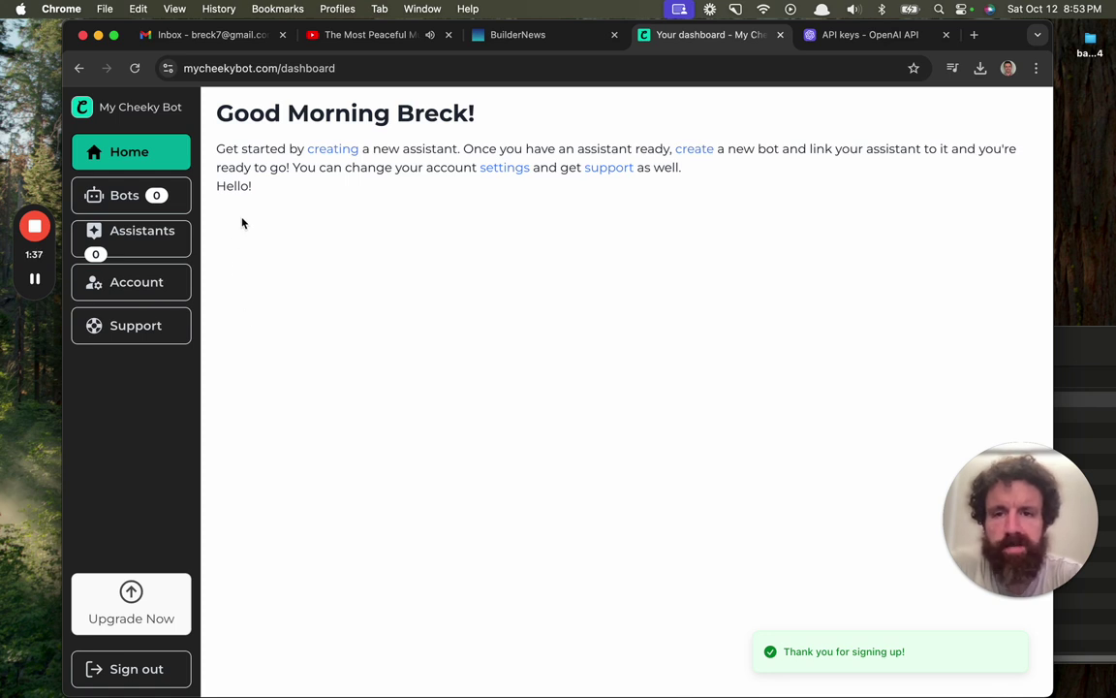
pyautogui.click(339, 149)
# Draft an assistant named Jake using gpt-4o, then leave it uncreated for the Bots page.
pyautogui.click(335, 180)
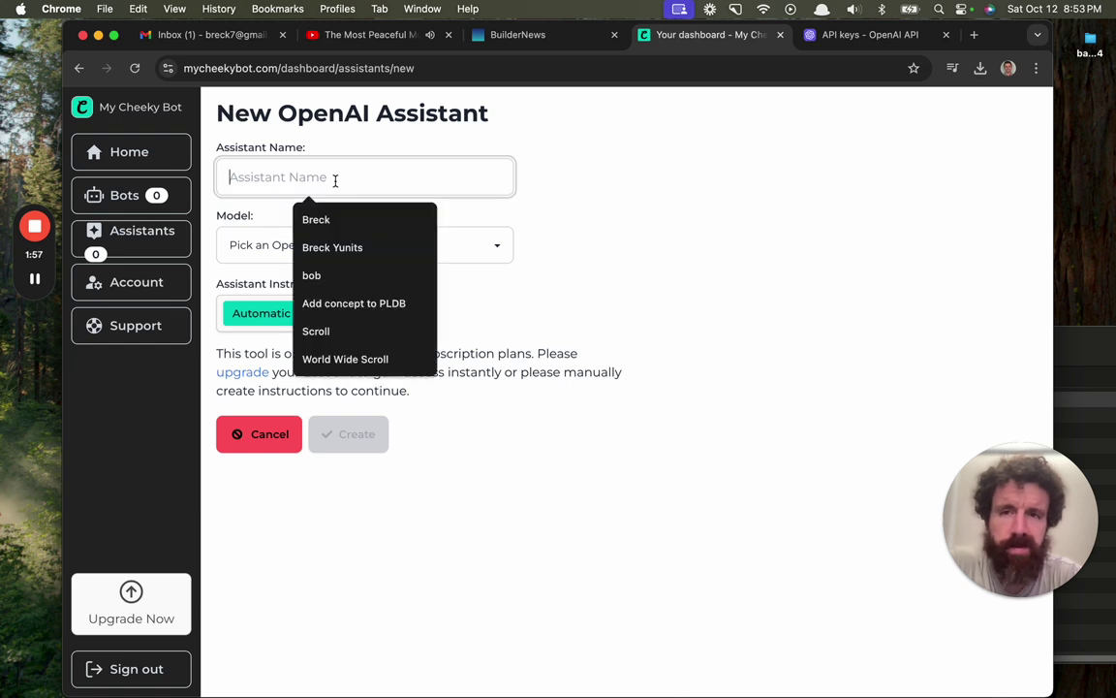
pyautogui.click(610, 186)
pyautogui.click(479, 167)
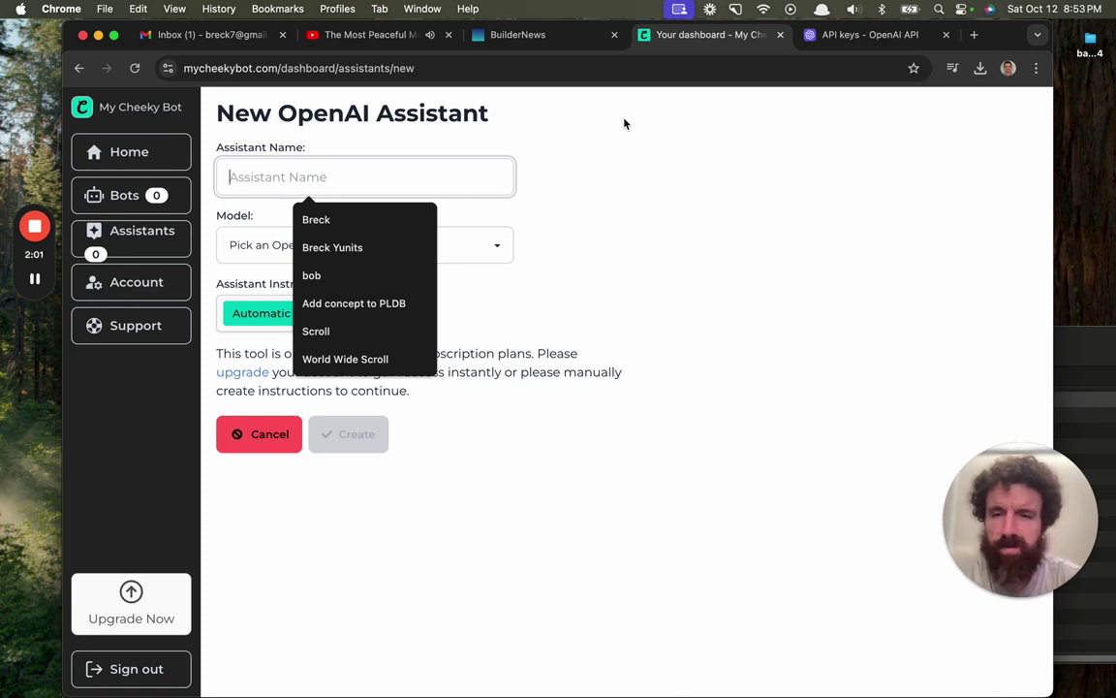
pyautogui.write('Jake')
pyautogui.press('Tab')
pyautogui.click(490, 240)
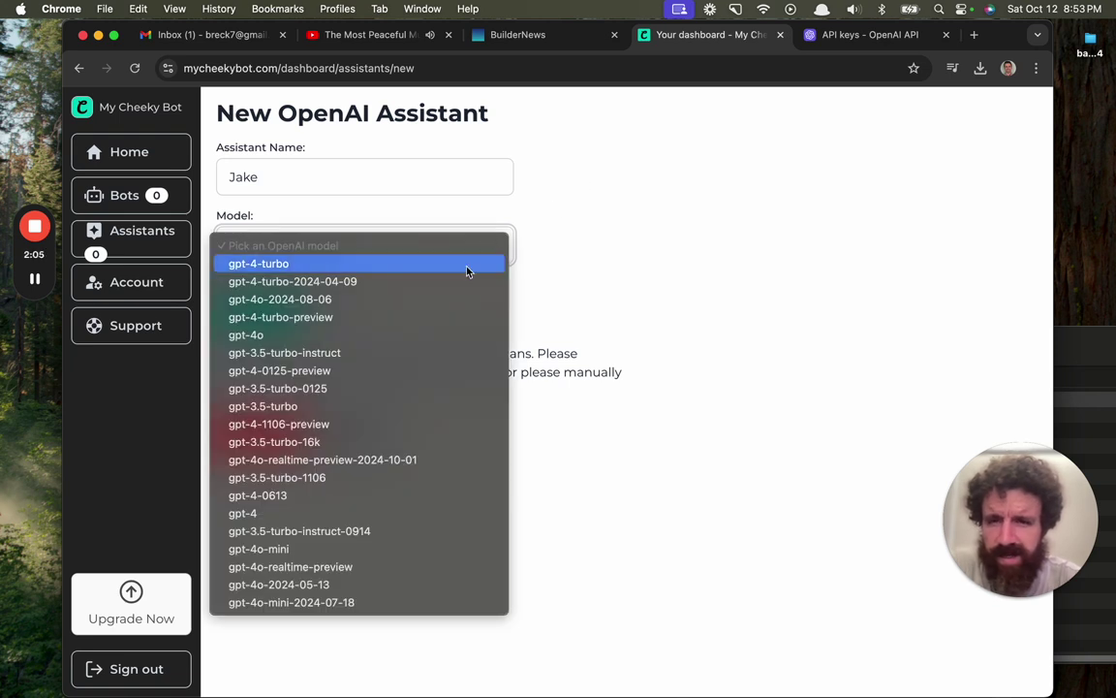
pyautogui.click(463, 335)
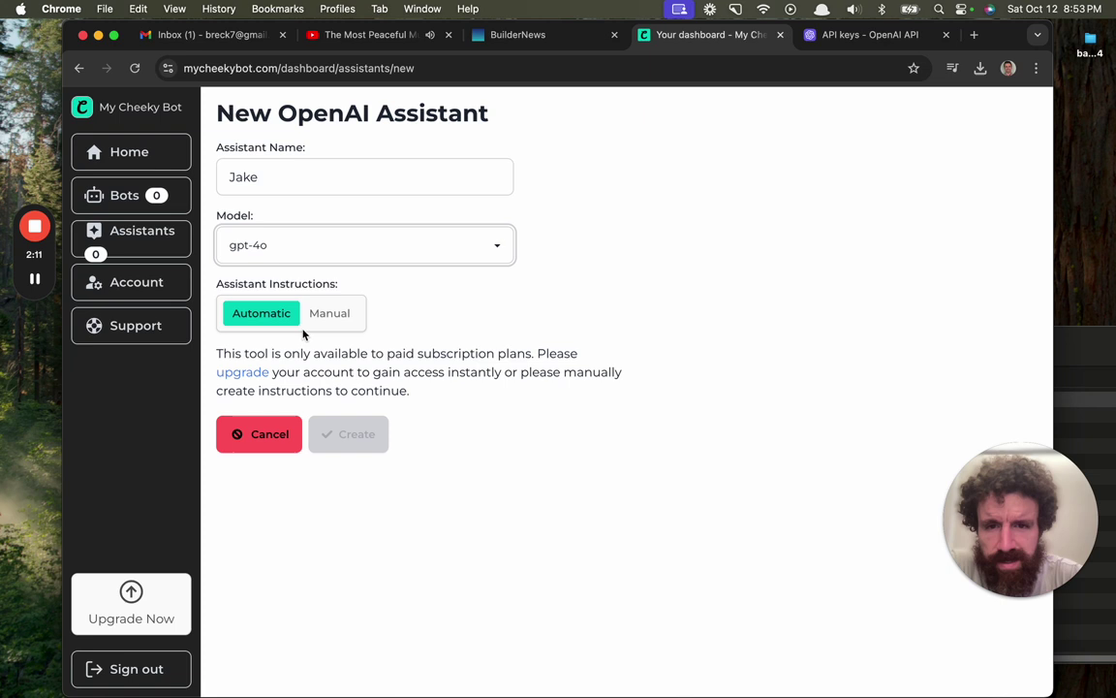
pyautogui.click(141, 200)
# Start a new bot named Bob, view assignable assistants, then cancel and go Home.
pyautogui.click(981, 134)
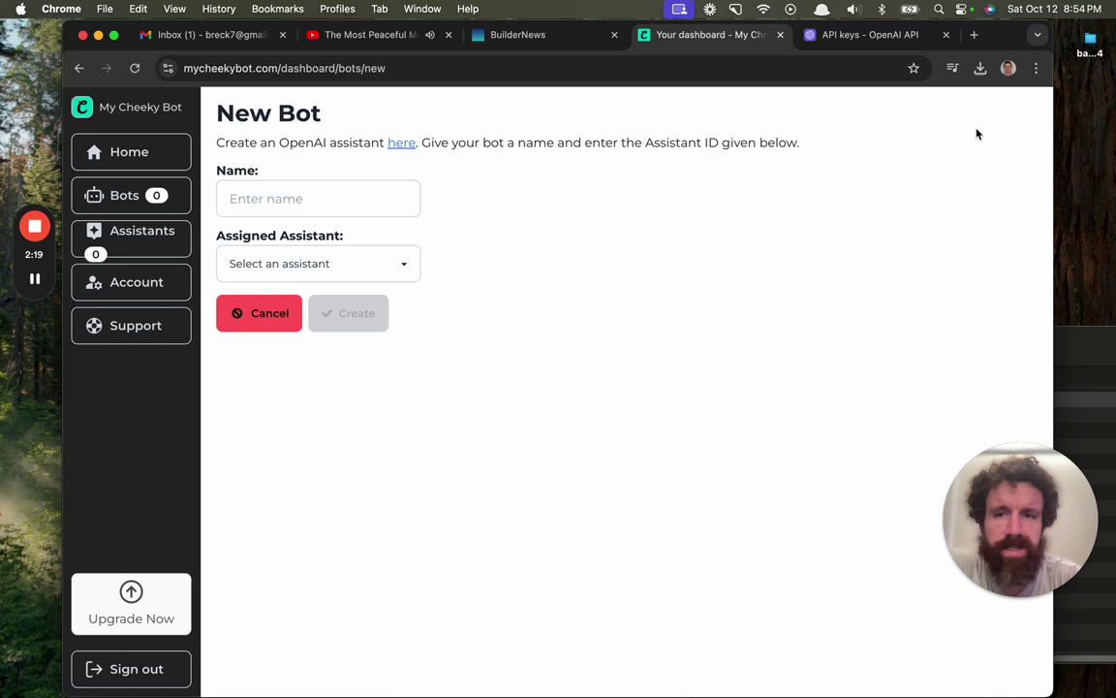
pyautogui.click(343, 193)
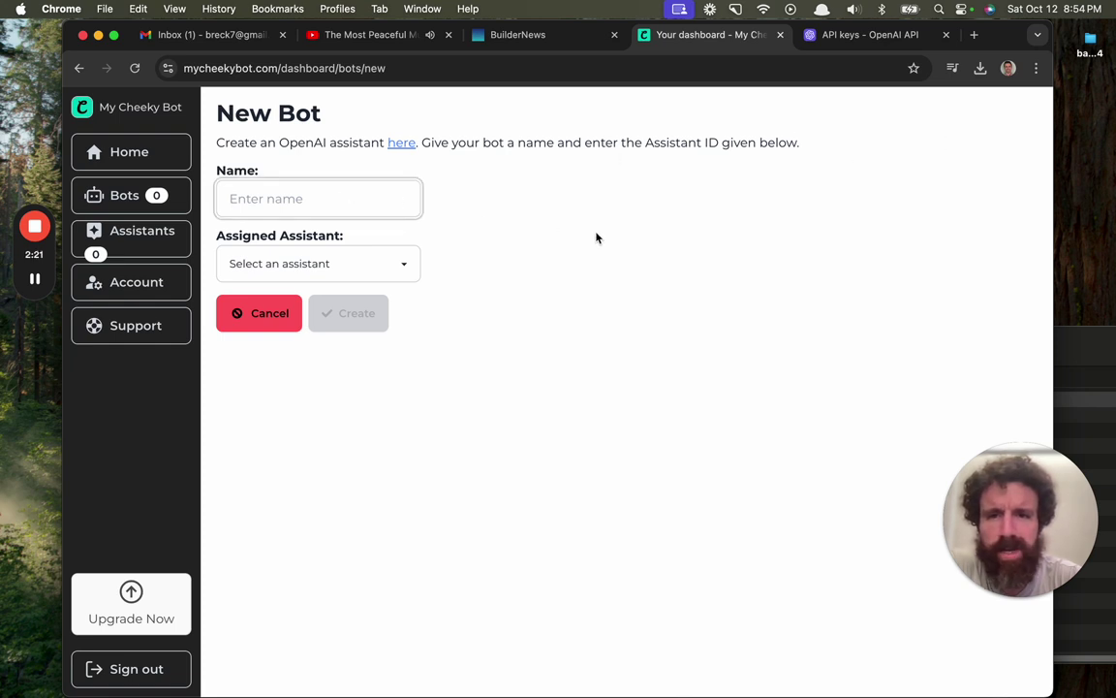
pyautogui.write('Bob')
pyautogui.click(385, 265)
pyautogui.click(292, 315)
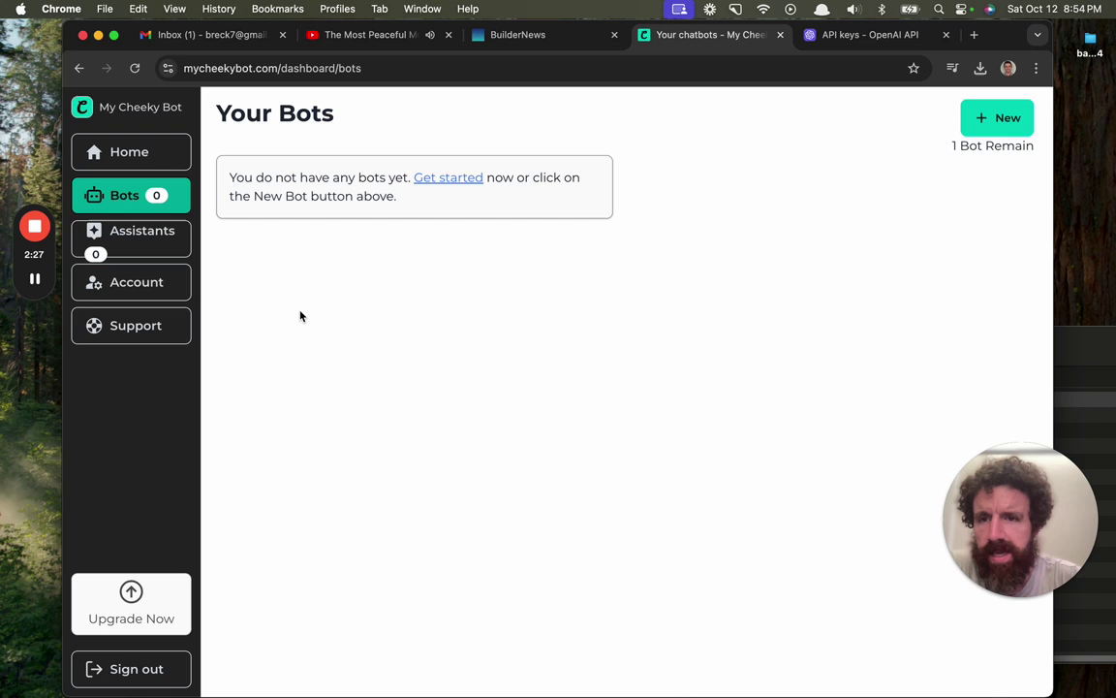
pyautogui.click(173, 156)
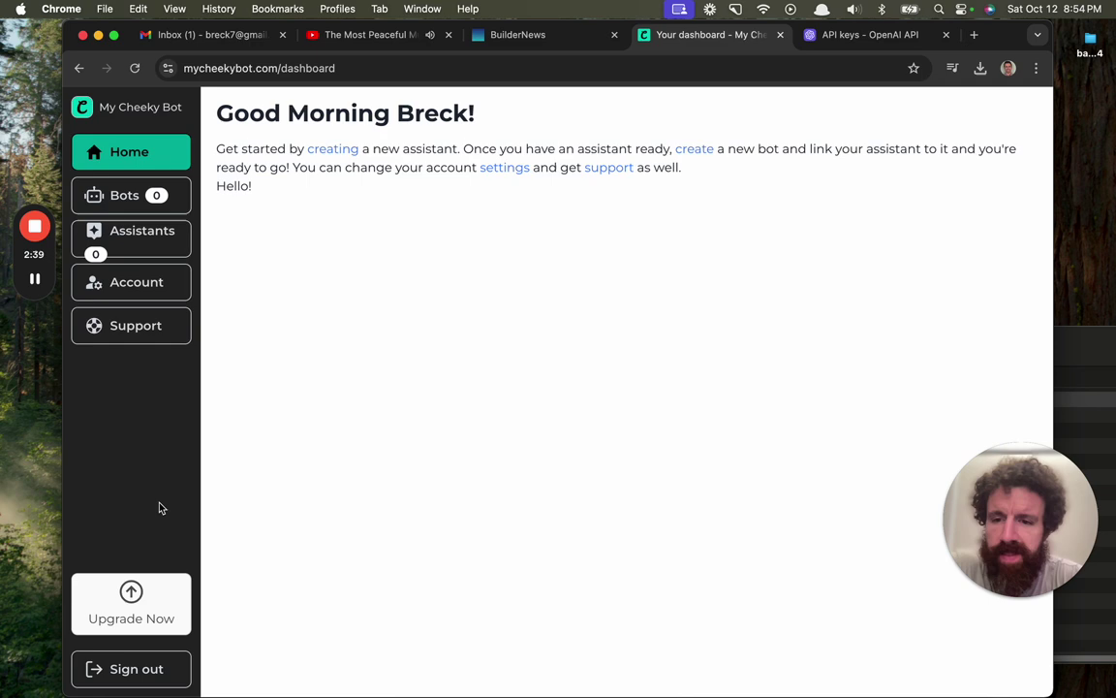
pyautogui.click(144, 611)
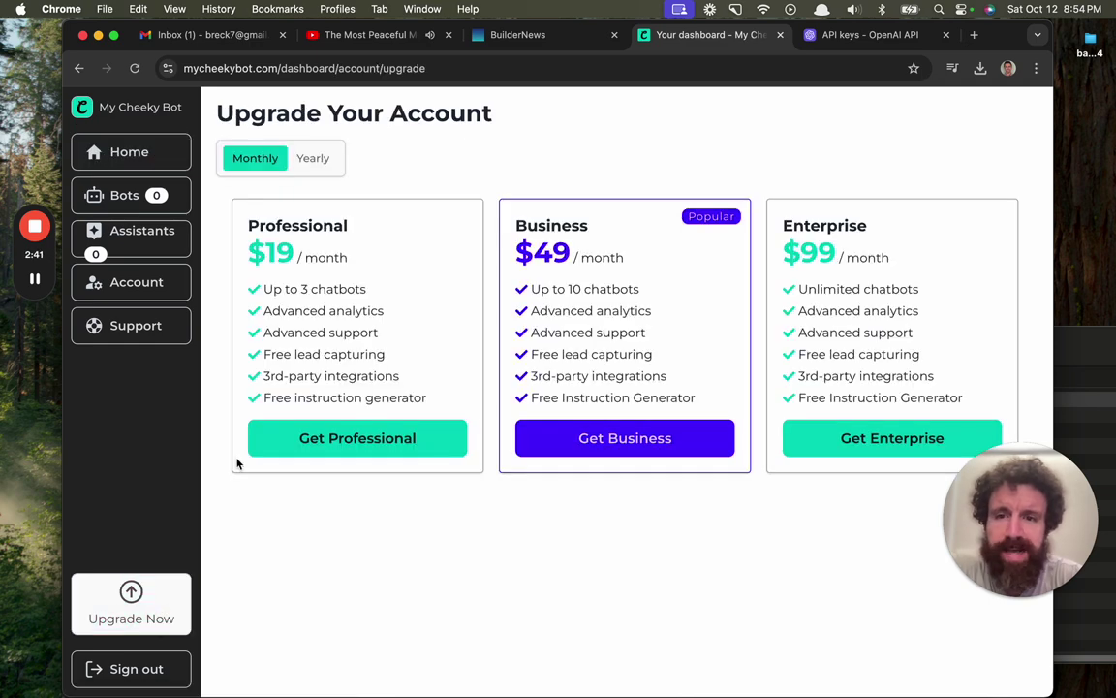
pyautogui.click(116, 151)
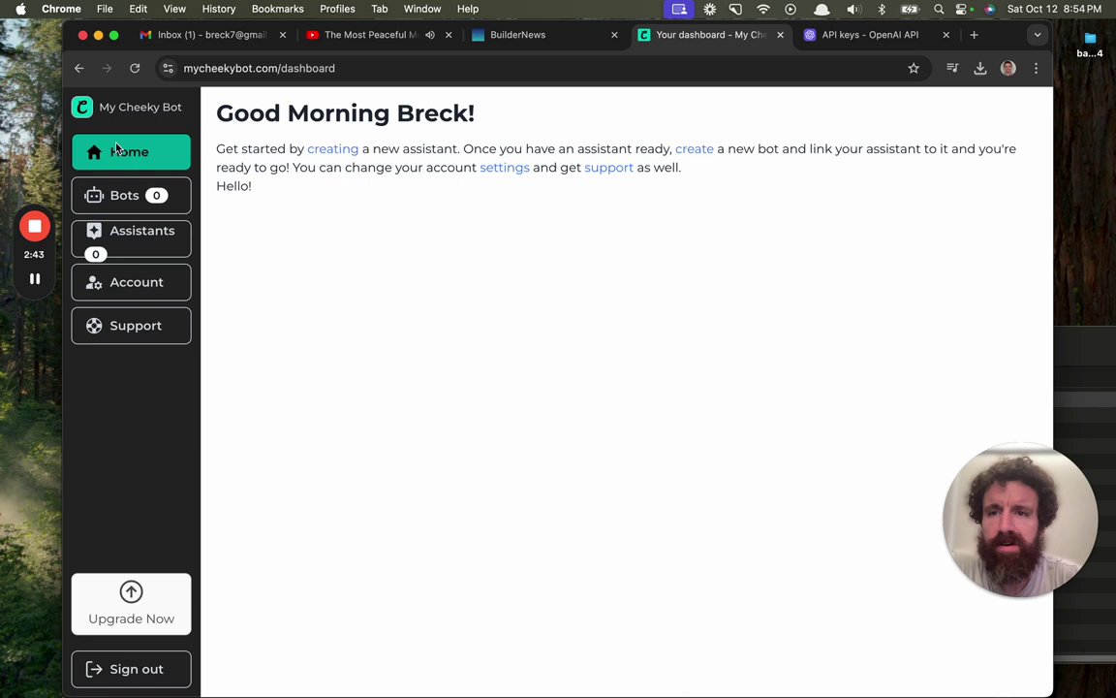
pyautogui.click(164, 278)
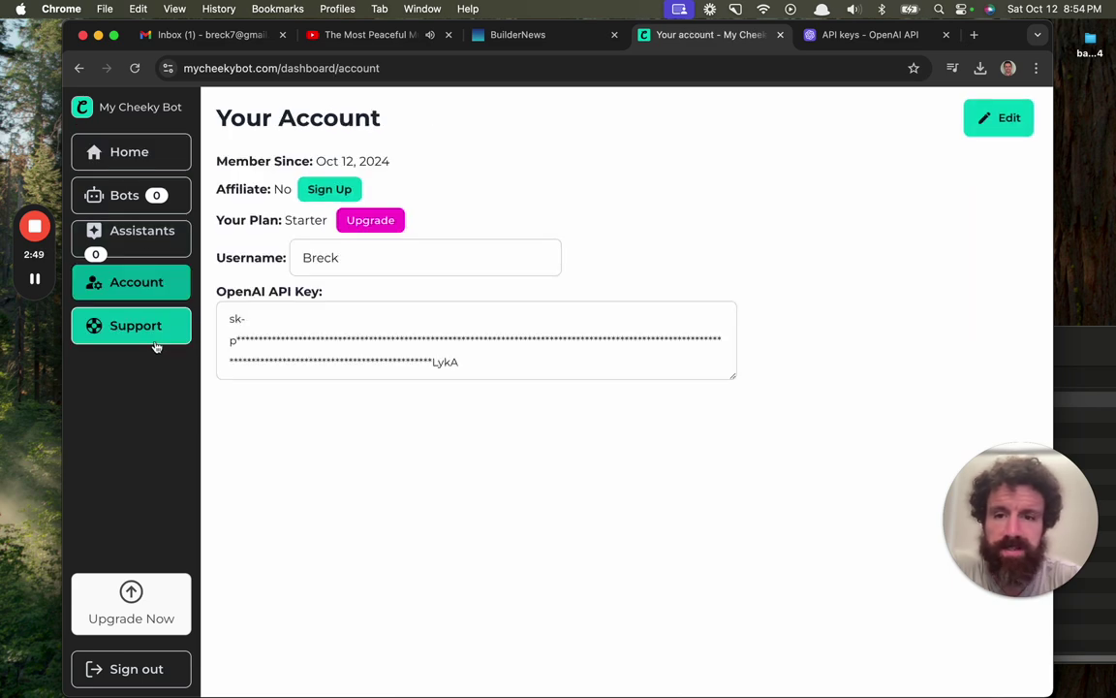
pyautogui.click(146, 153)
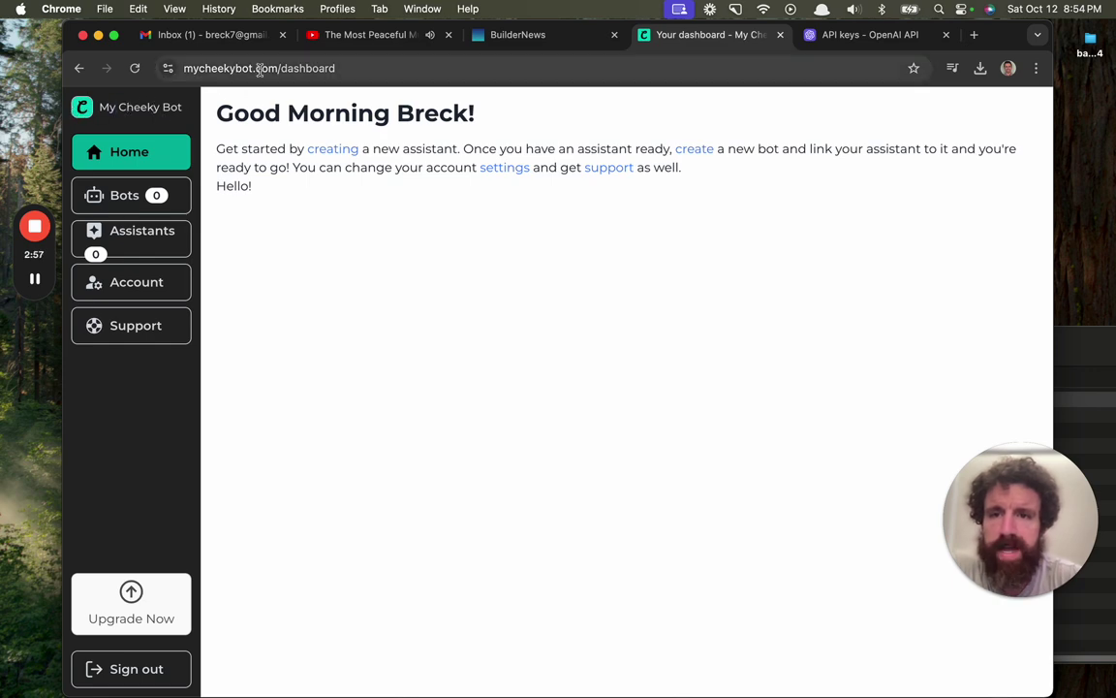
# Load the public landing page by removing /dashboard from the address.
pyautogui.click(346, 67)
pyautogui.press('BackSpace')
pyautogui.press('Return')
# Send 'Hello' and 'That was a little slow' to the demo chatbot.
pyautogui.click(663, 526)
pyautogui.write('Hello')
pyautogui.press('Return')
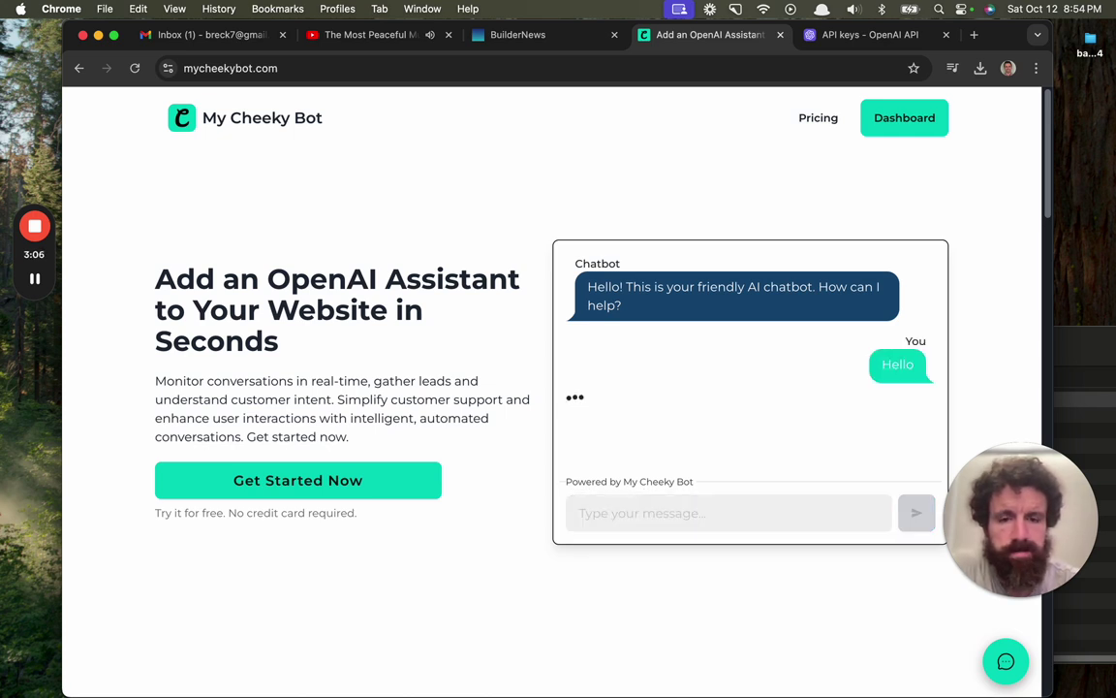
pyautogui.click(623, 515)
pyautogui.write('That')
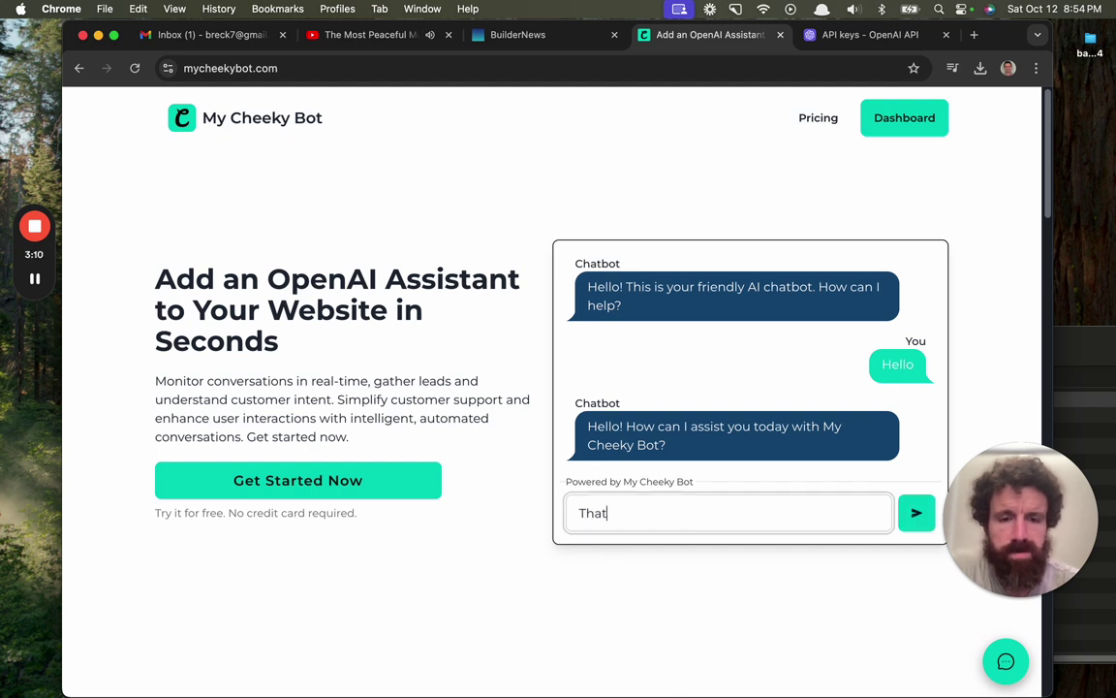
pyautogui.write(' was a little slow')
pyautogui.press('Return')
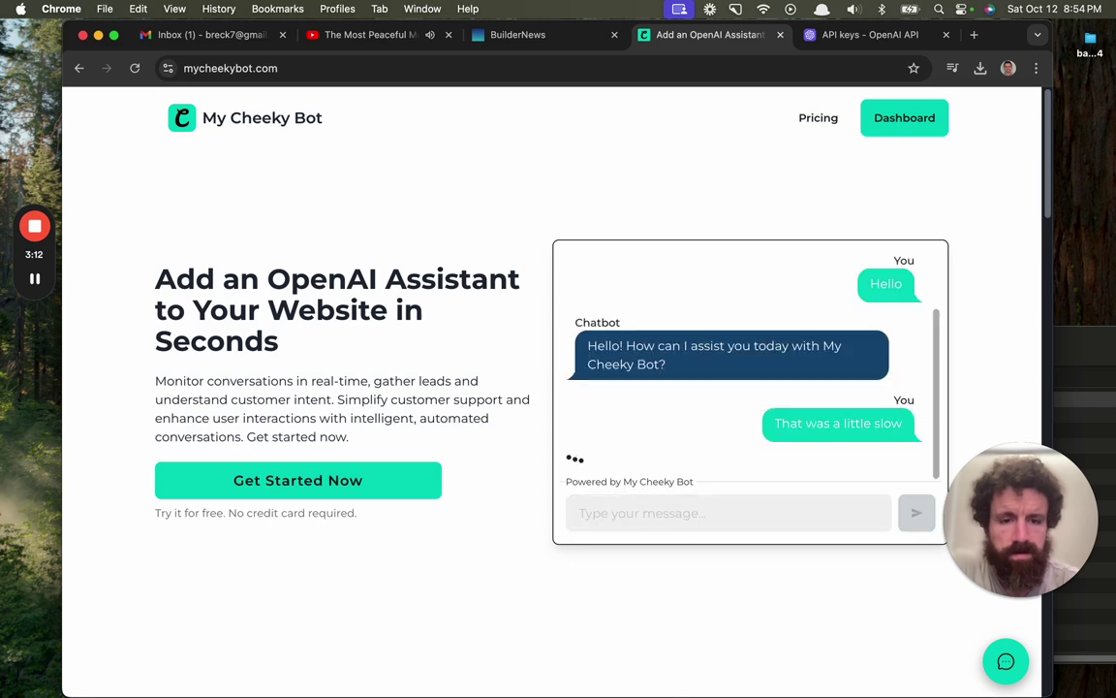
# Scroll the homepage down to the footer and open the Jobs page.
pyautogui.scroll(-3, 673, 287)
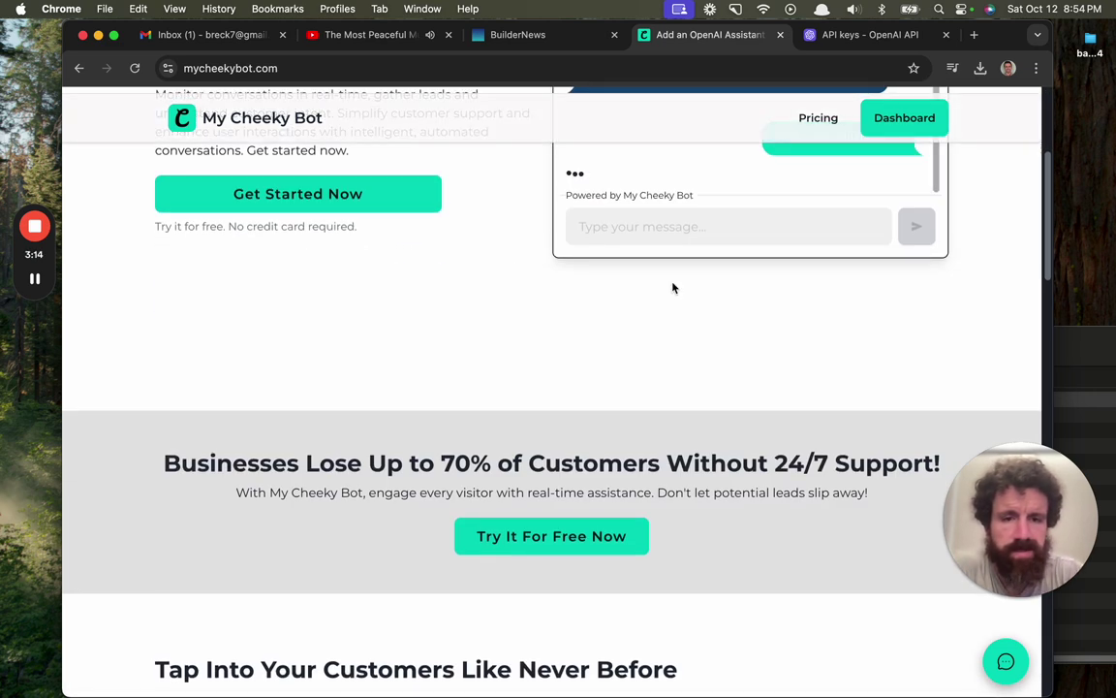
pyautogui.scroll(1, 672, 287)
pyautogui.scroll(-10, 673, 279)
pyautogui.scroll(-10, 673, 281)
pyautogui.scroll(-3, 673, 281)
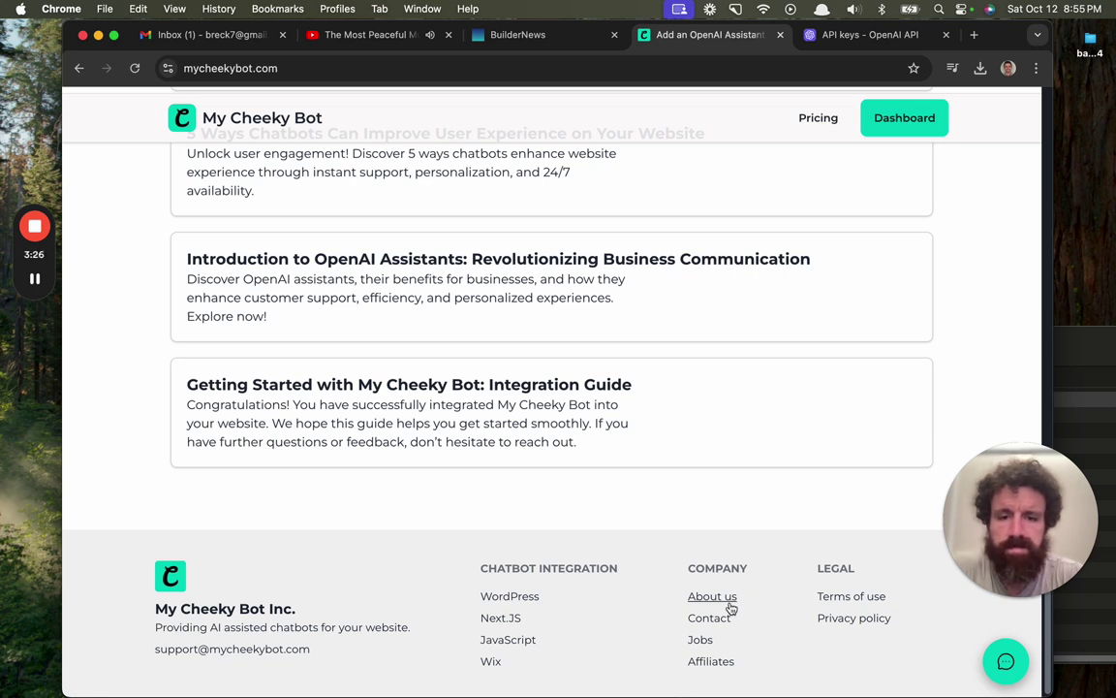
pyautogui.scroll(15, 681, 422)
pyautogui.scroll(-8, 461, 270)
pyautogui.scroll(-7, 488, 287)
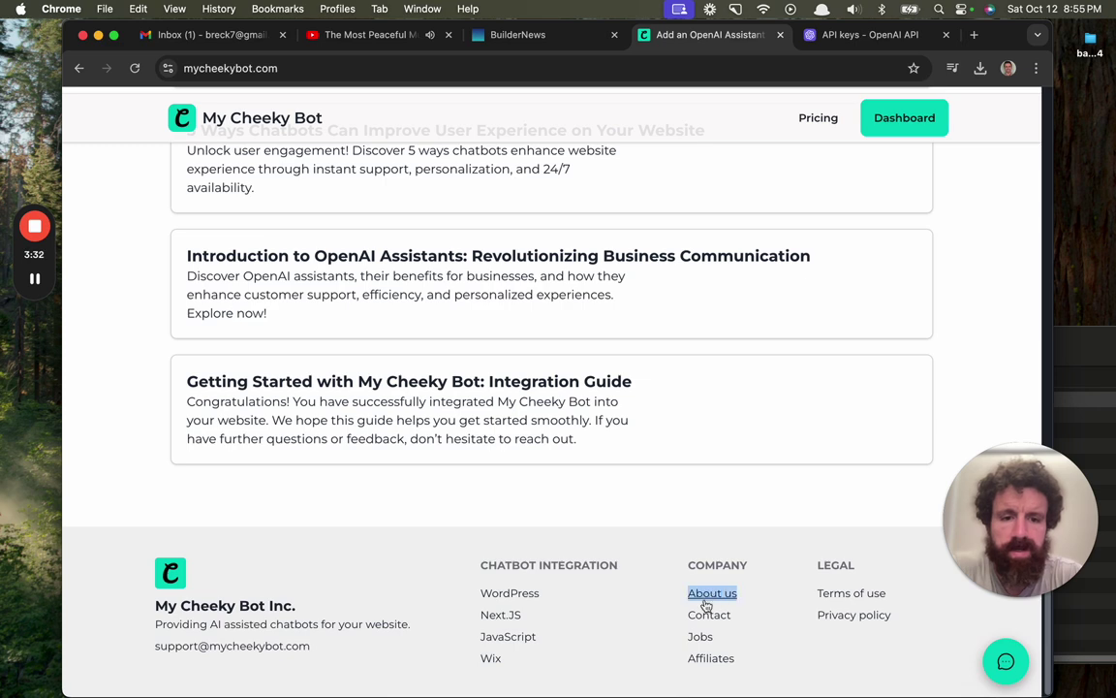
pyautogui.click(704, 637)
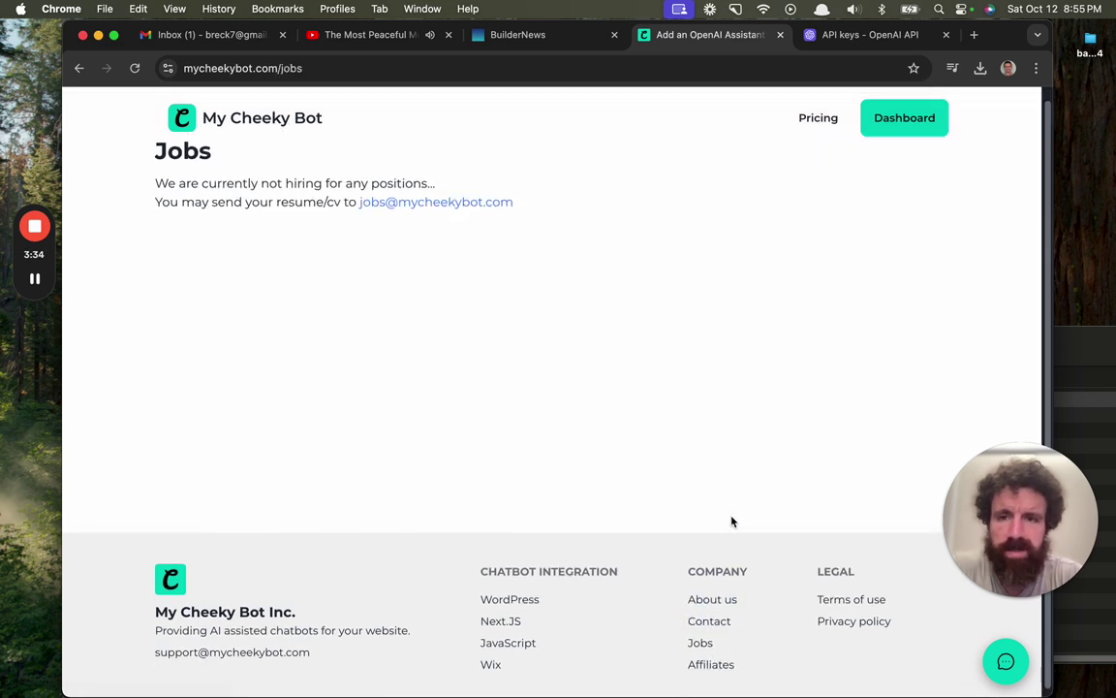
# Read the Terms of use, go back to Jobs, and return home via the logo.
pyautogui.click(849, 600)
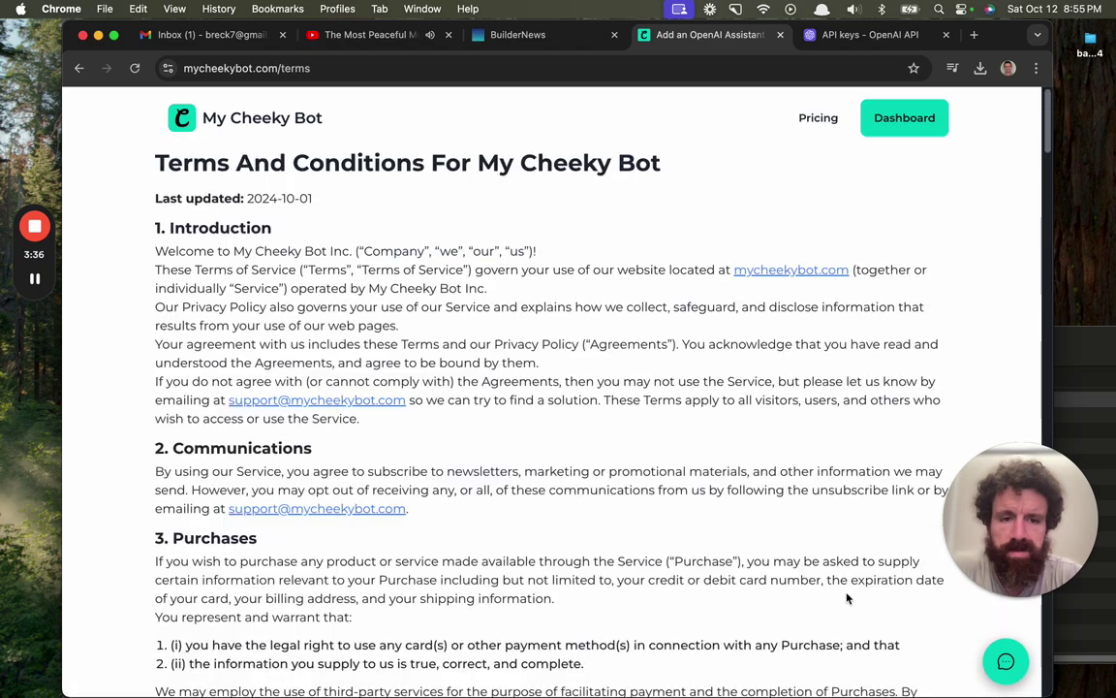
pyautogui.scroll(-10, 846, 598)
pyautogui.scroll(-5, 847, 598)
pyautogui.click(79, 68)
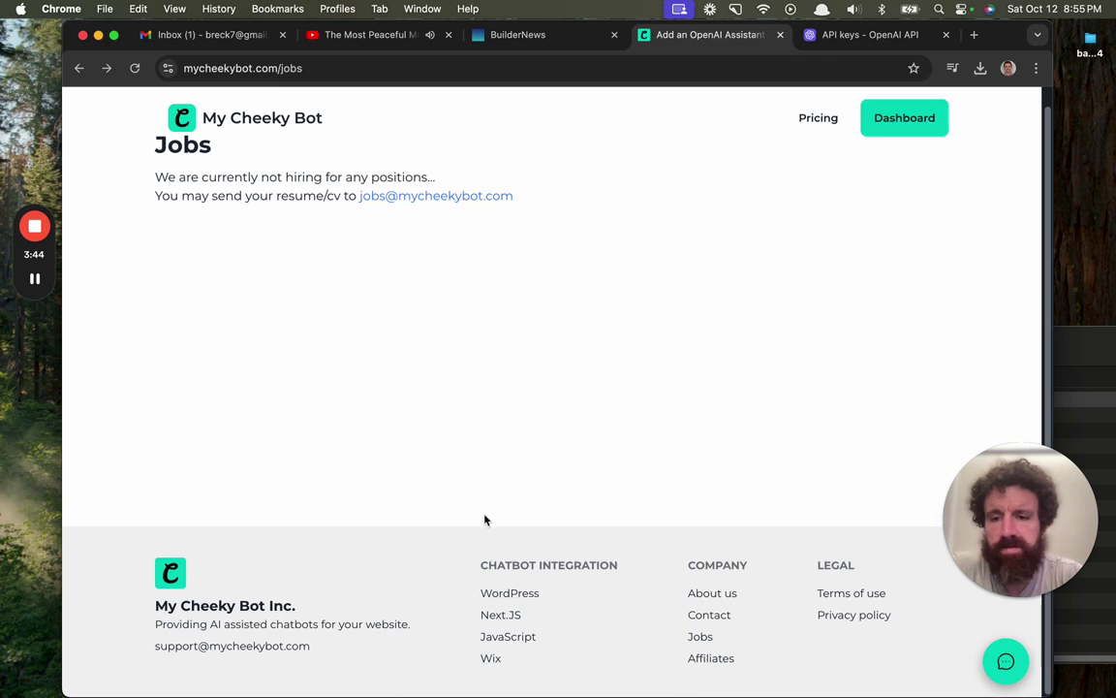
pyautogui.scroll(1, 490, 504)
pyautogui.click(269, 121)
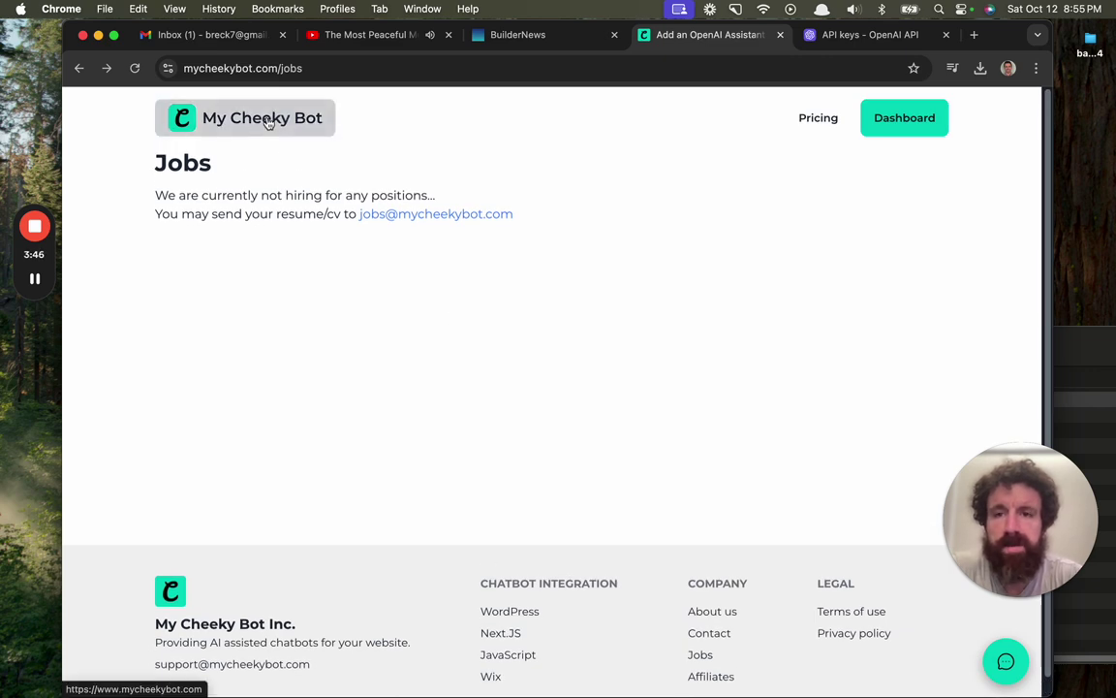